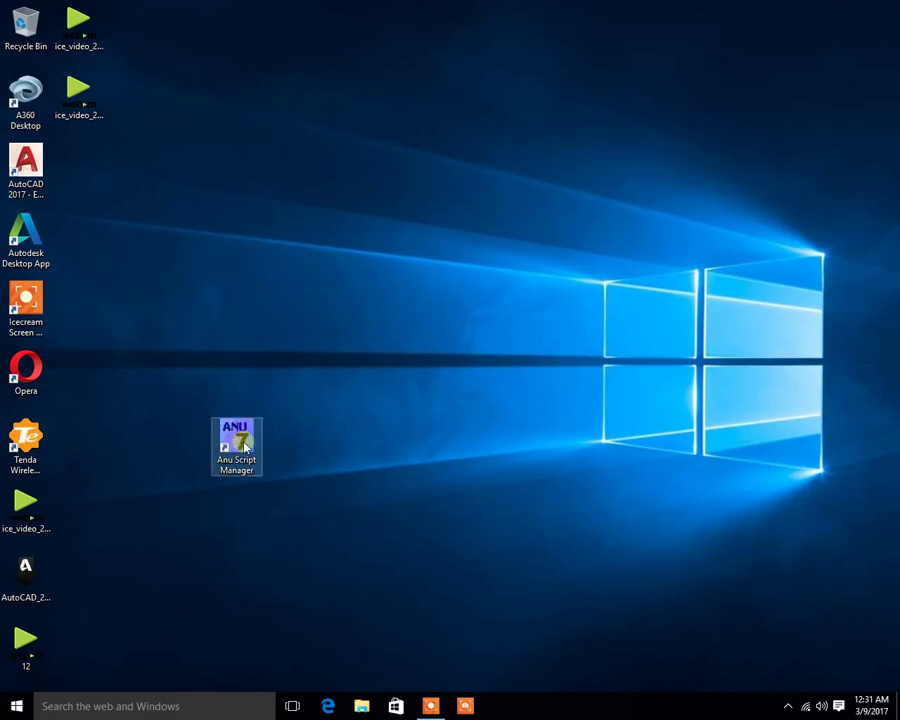
- Run Anu Script Manager from its desktop shortcut as administrator and allow it to start
click(224, 447)
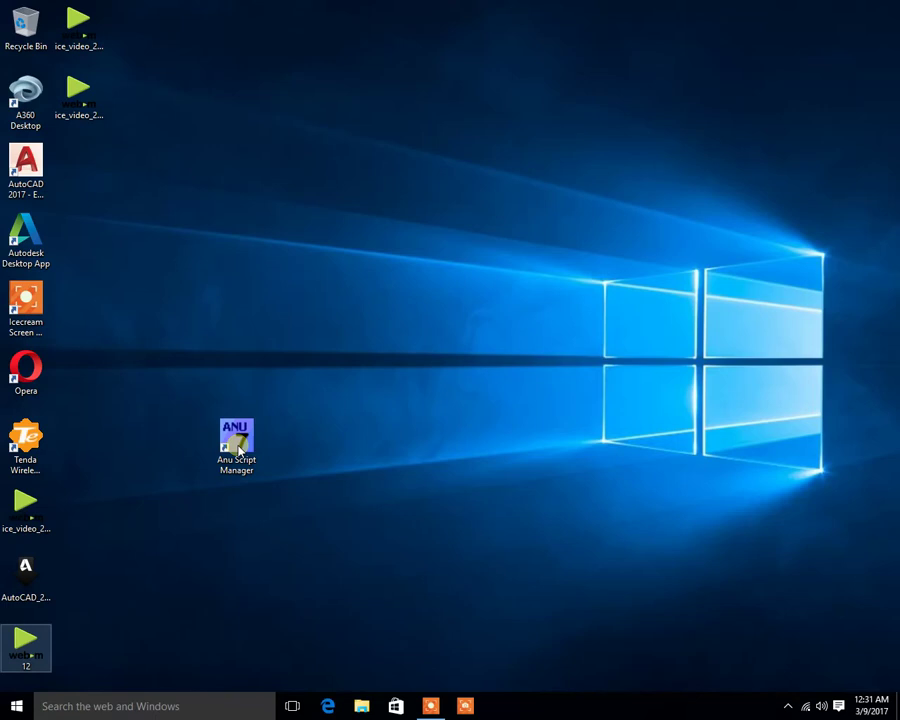
click(238, 450)
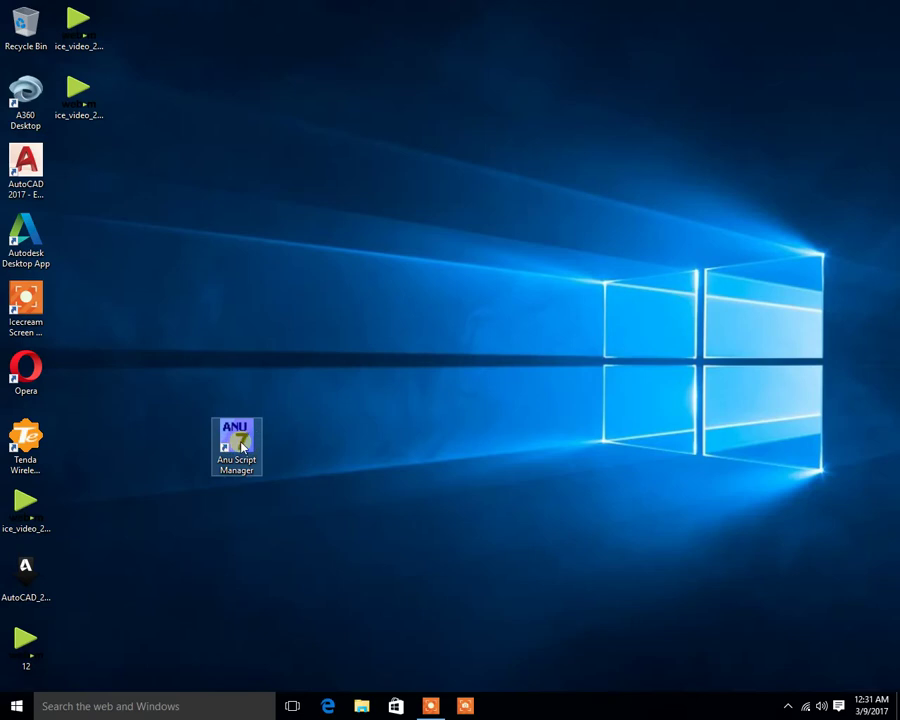
click(245, 445)
right_click(245, 442)
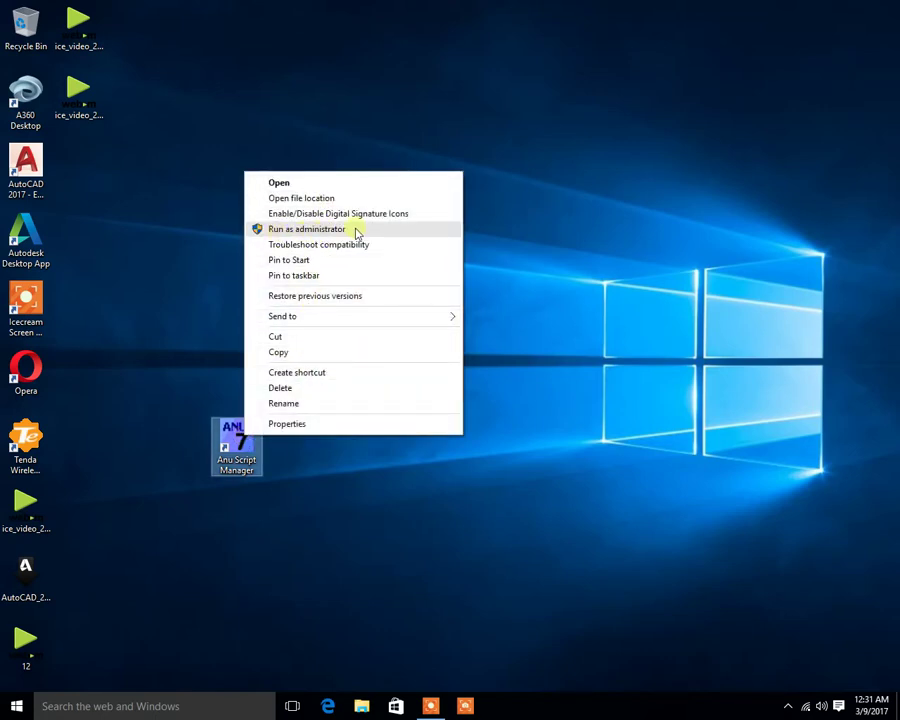
click(302, 232)
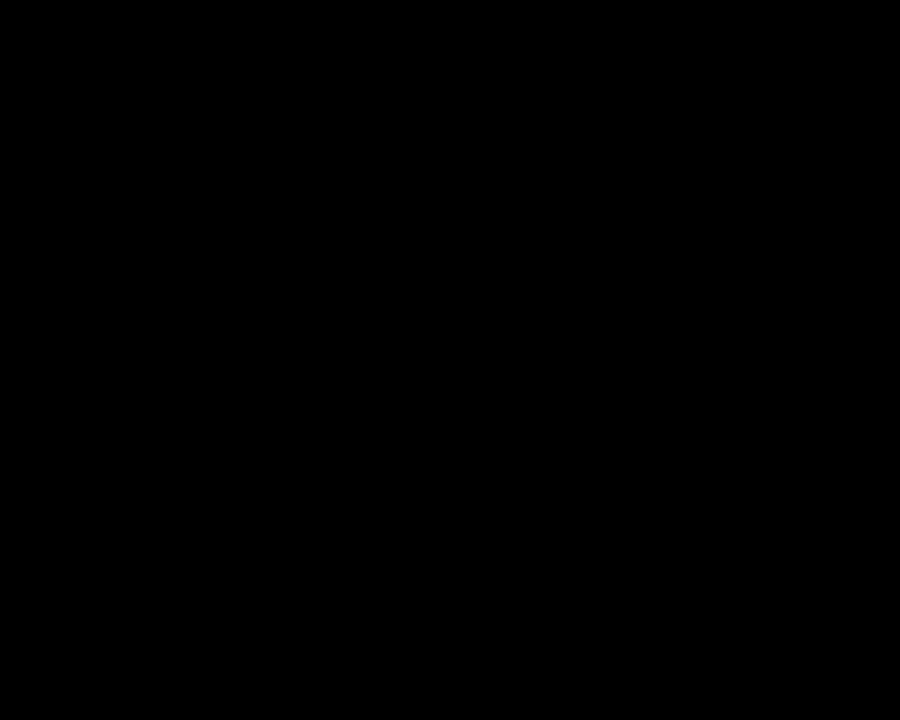
click(512, 388)
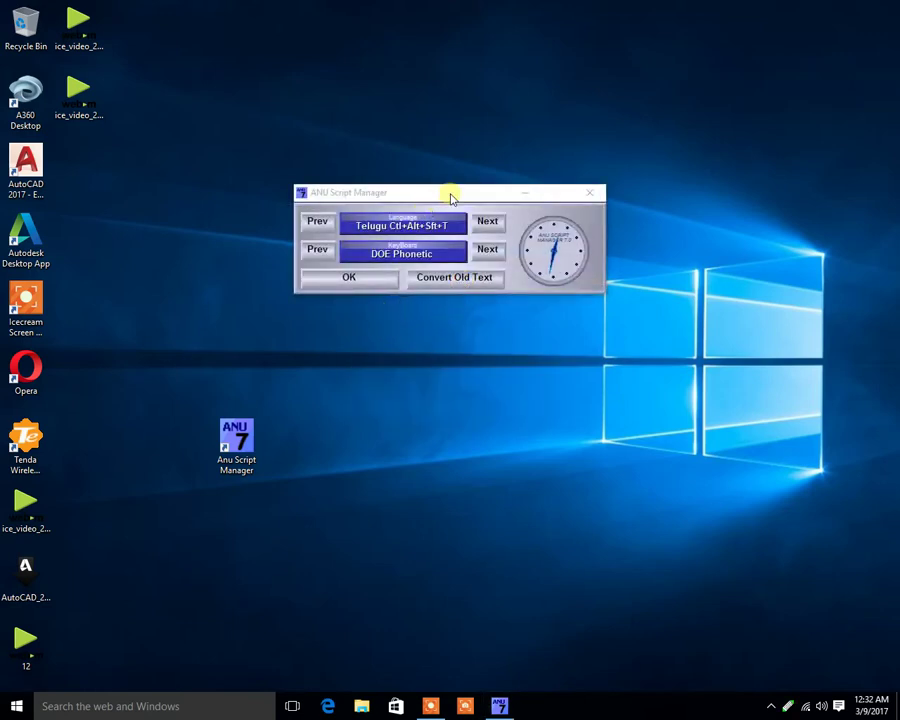
drag(450, 197, 451, 241)
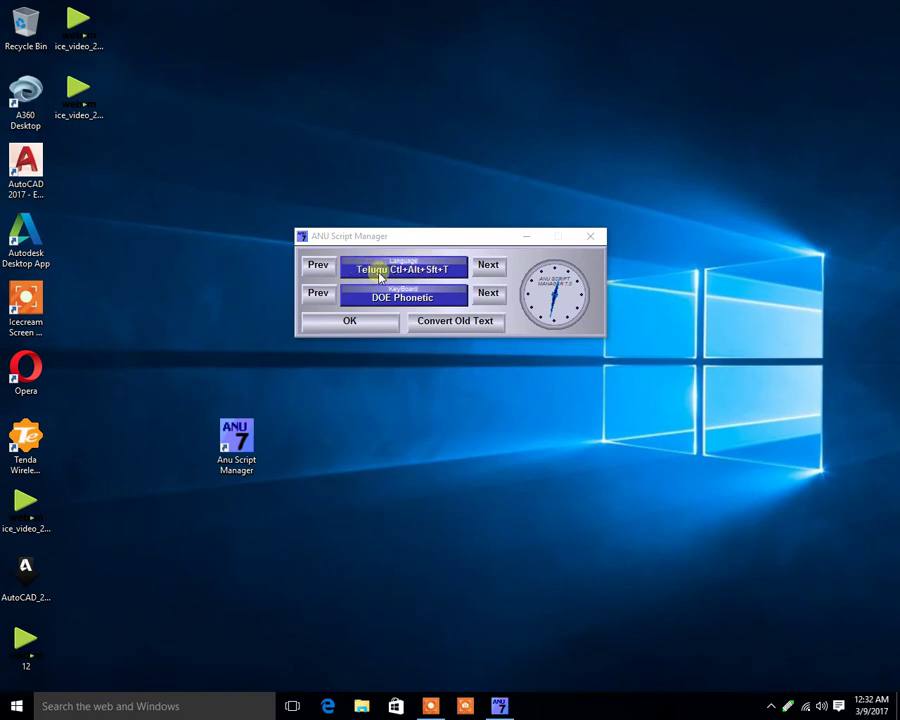
drag(440, 240, 418, 247)
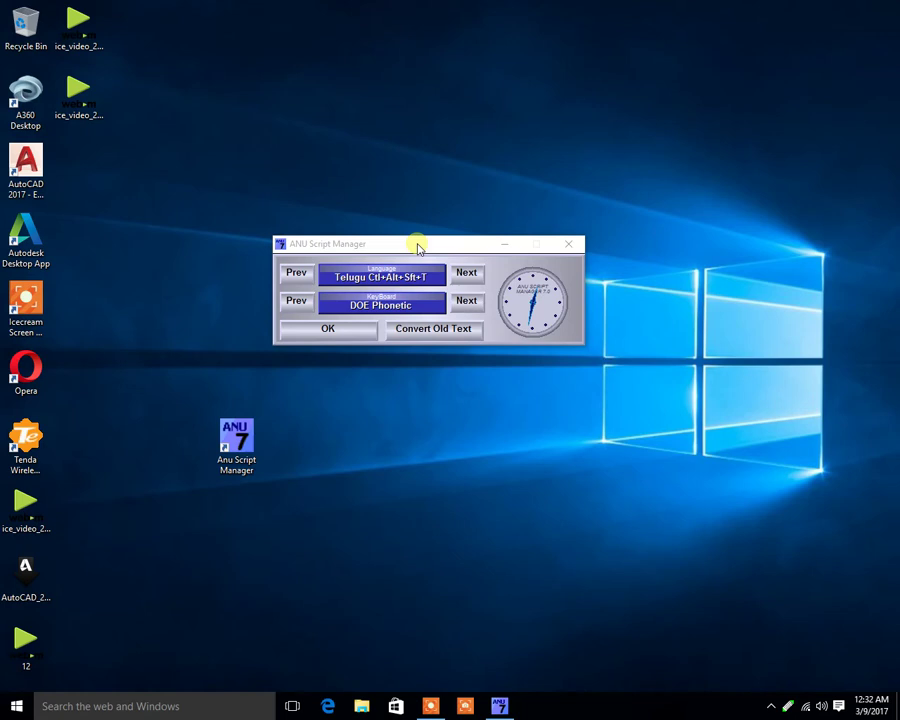
drag(414, 241, 433, 226)
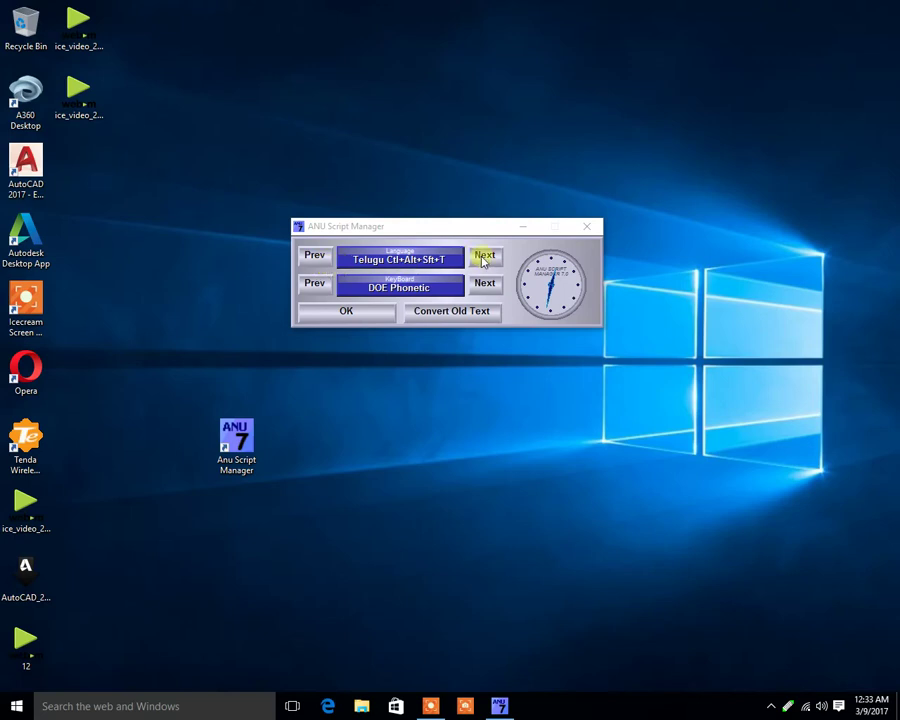
- Try switching the script language to Tamil and Kannada, and return it to Telugu
click(313, 259)
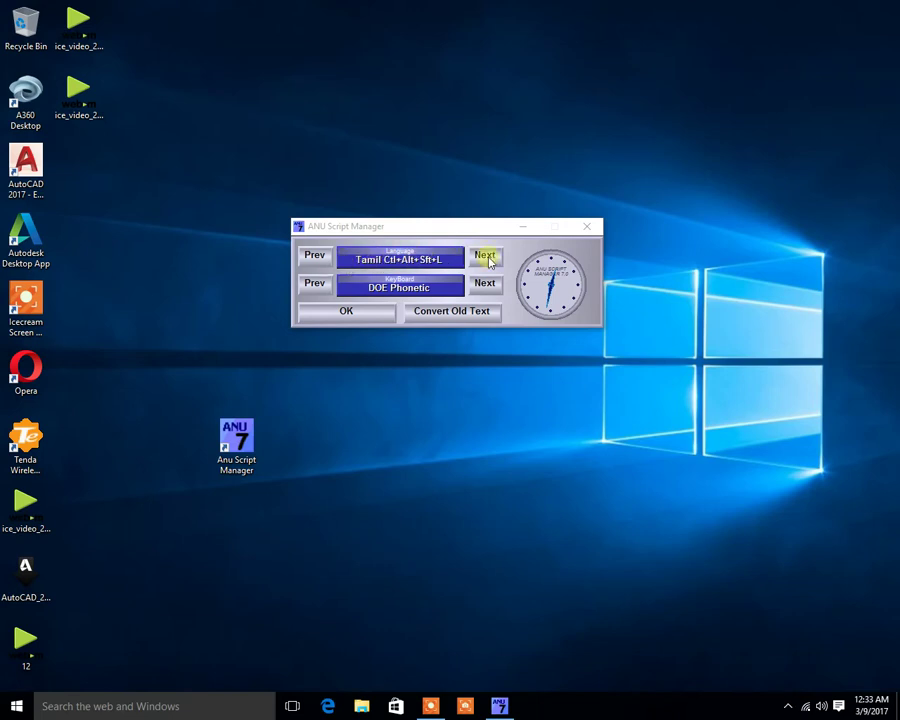
click(484, 258)
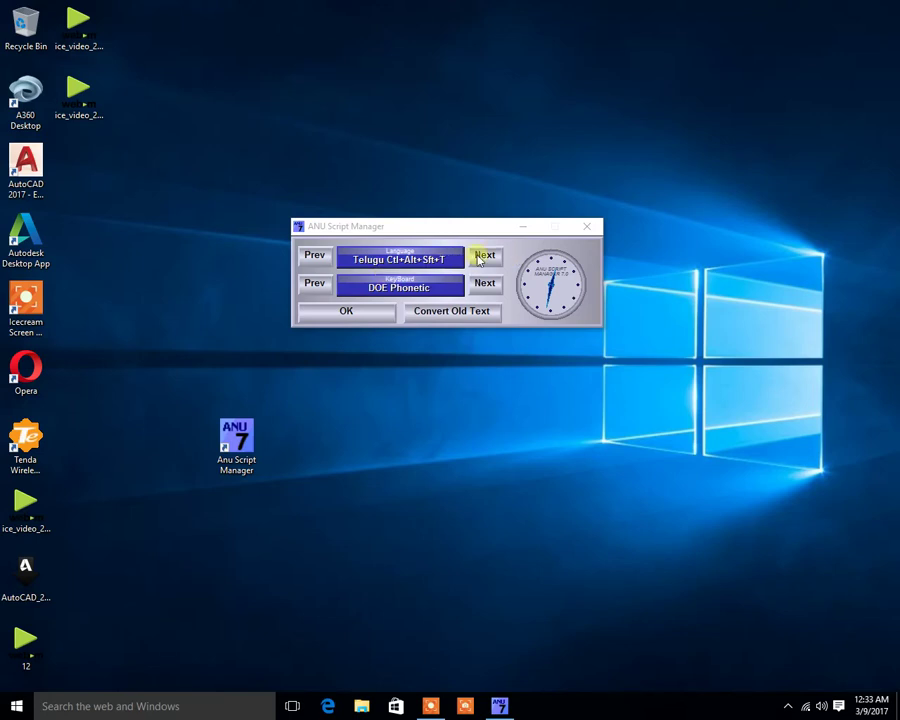
click(484, 257)
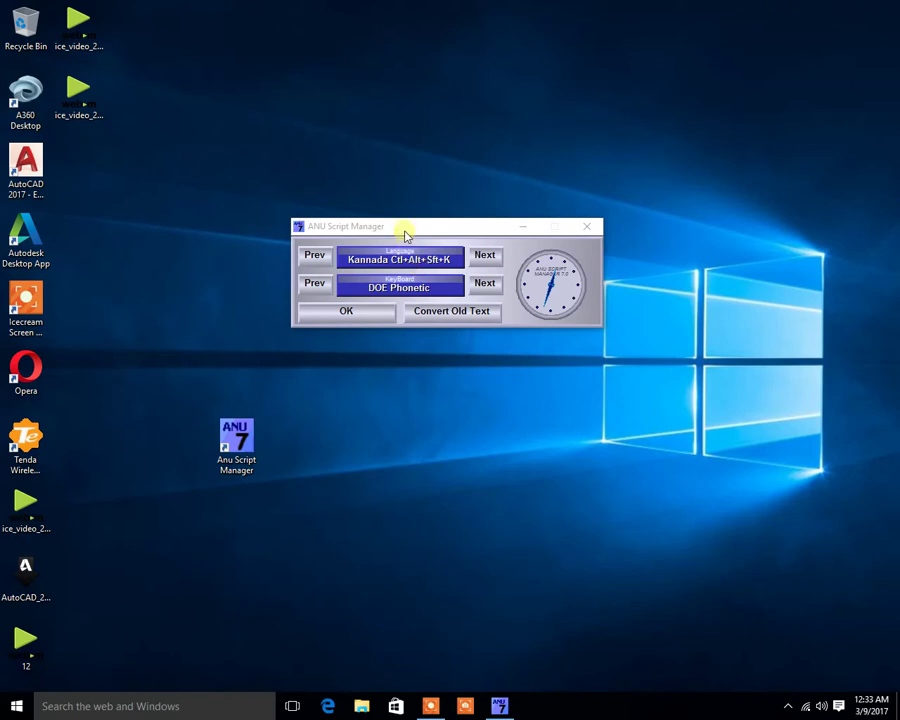
key(ctrl+alt+shift+t)
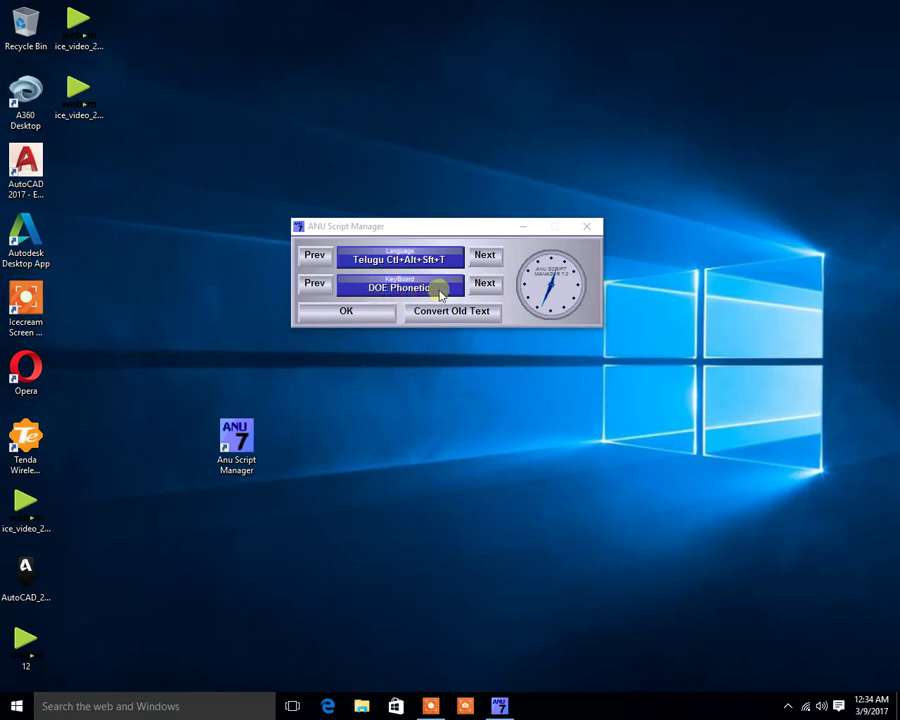
- Set the keyboard layout for Telugu to Apple and confirm the script manager settings
click(484, 283)
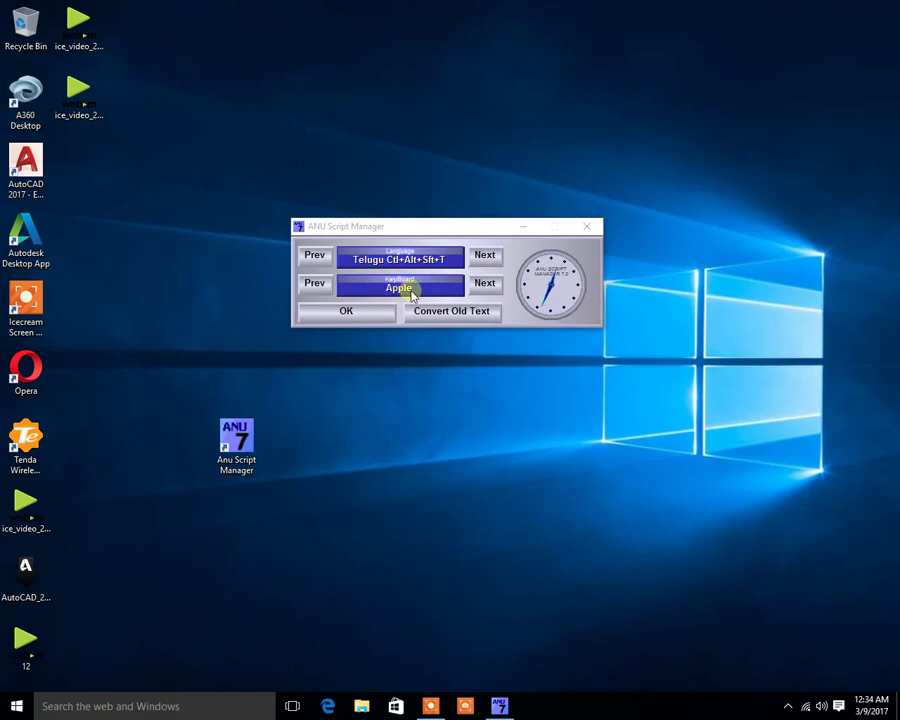
click(344, 314)
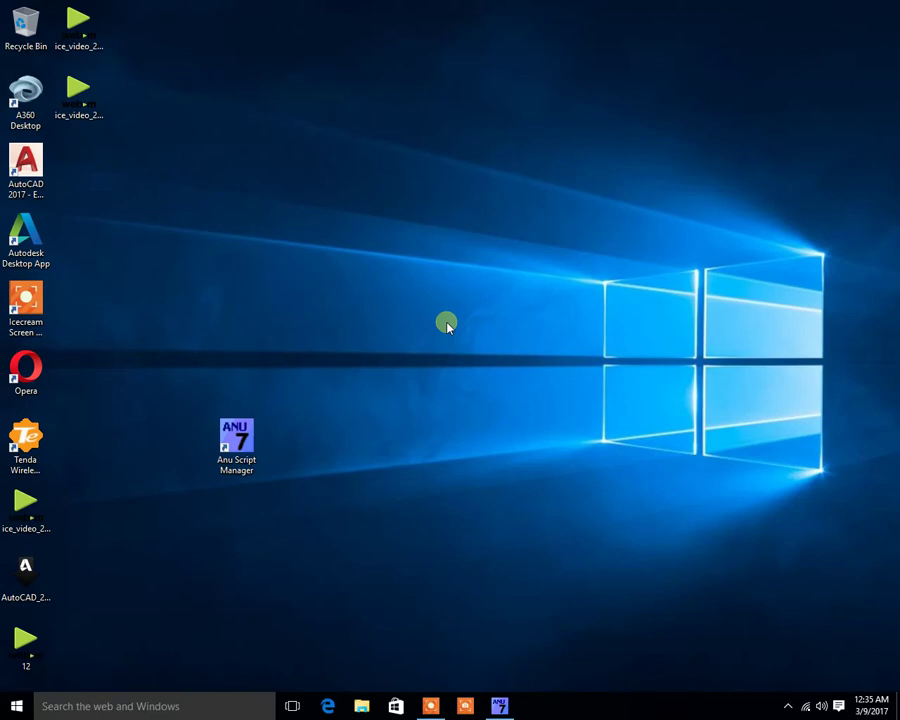
click(499, 705)
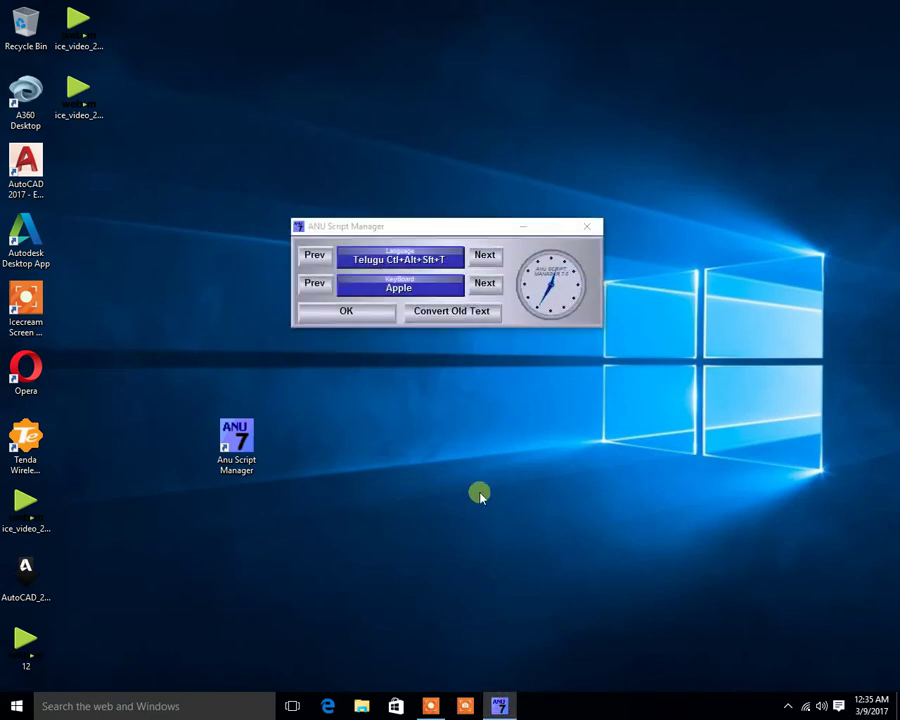
click(348, 312)
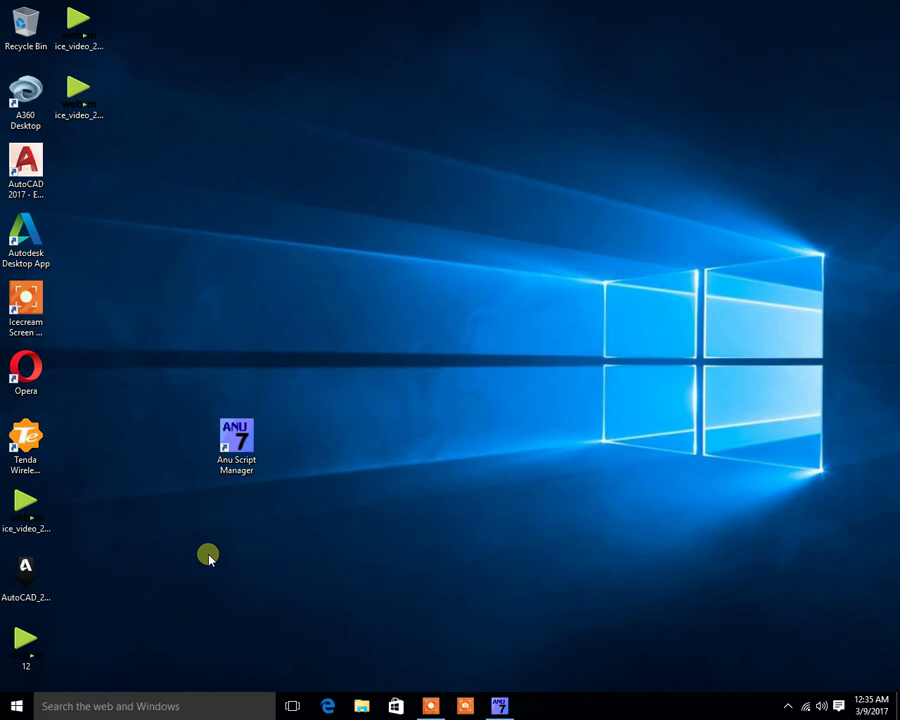
key(super+r)
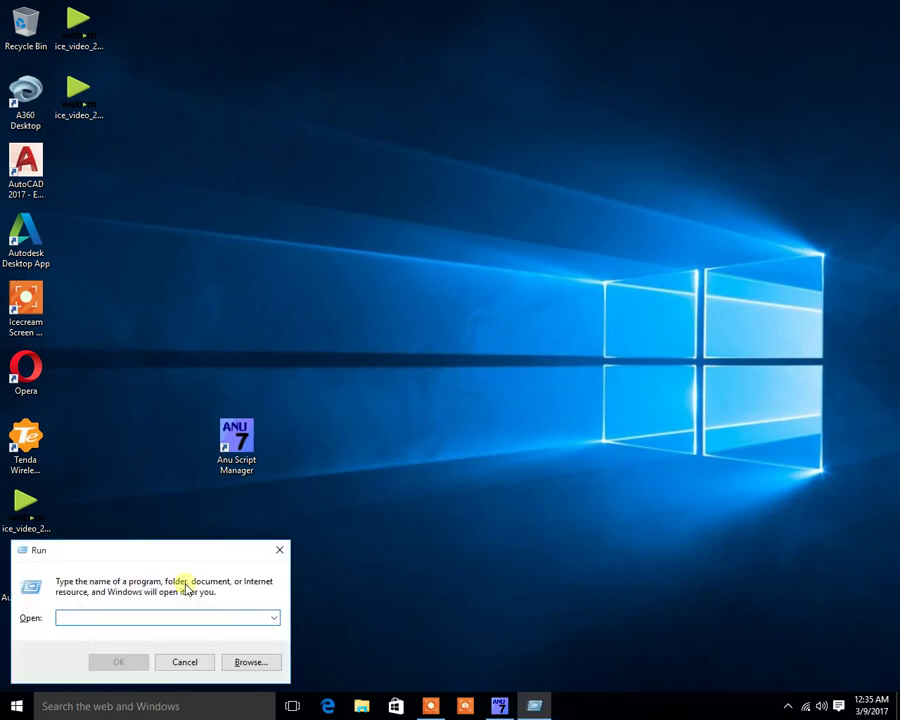
click(273, 618)
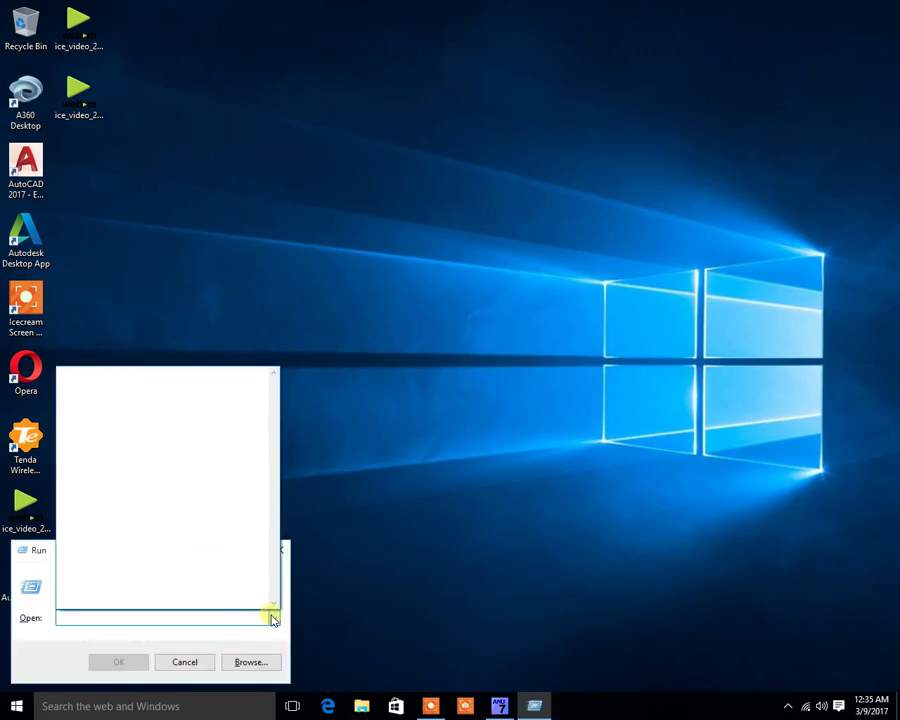
click(113, 617)
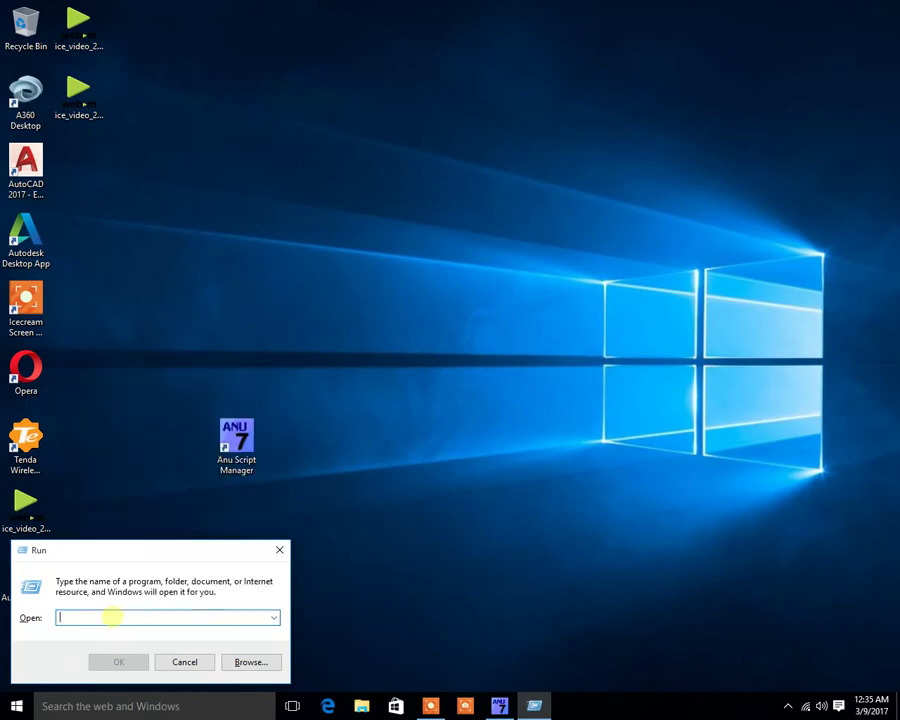
- Start Microsoft Office Word 2007 from the installed apps and dismiss the open Run dialog
click(18, 710)
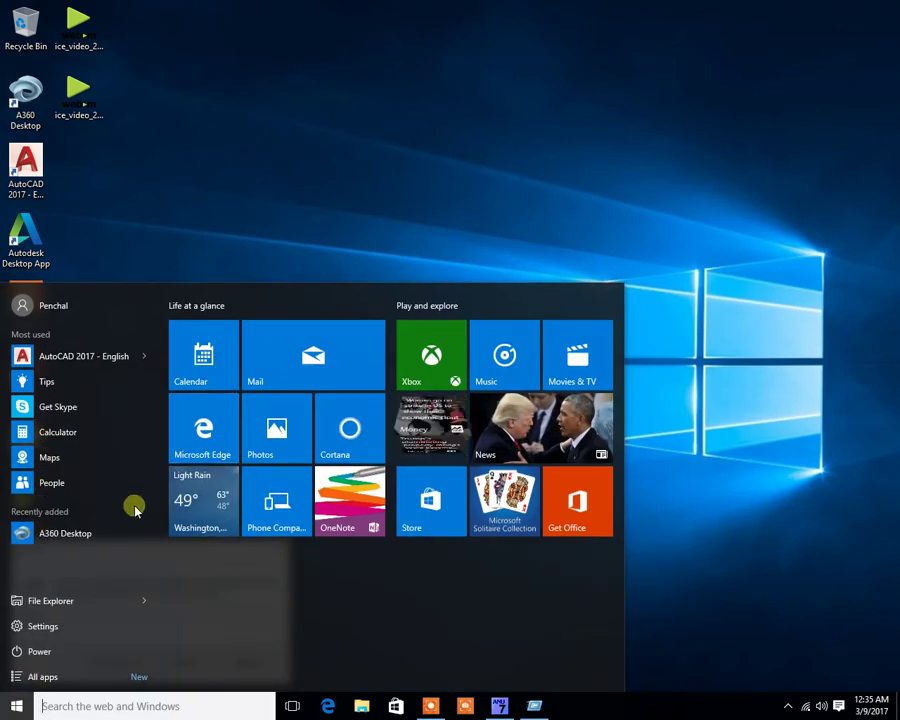
click(46, 677)
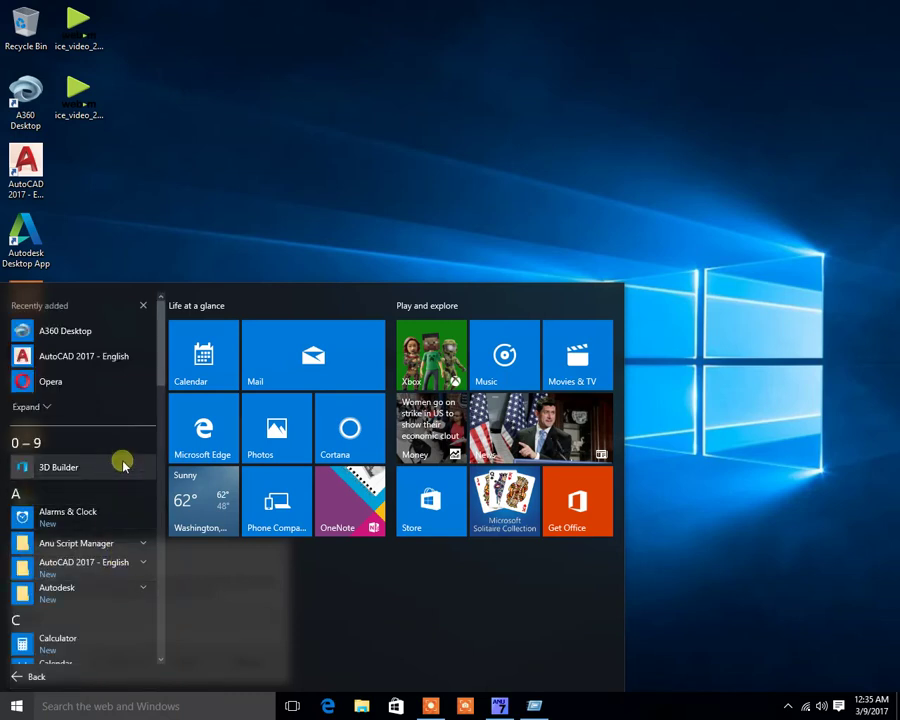
drag(157, 351, 148, 467)
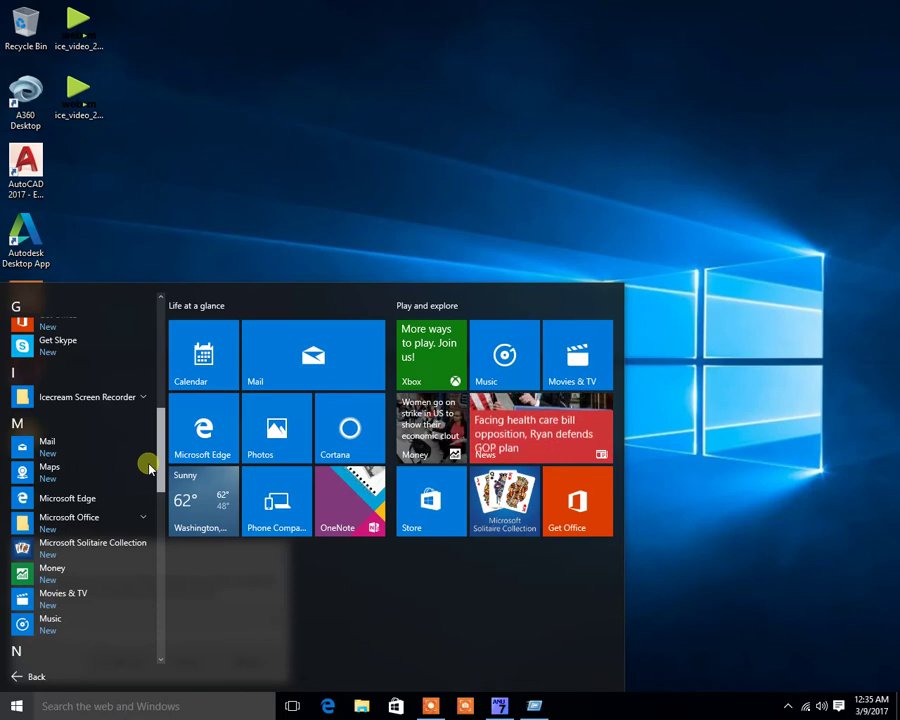
click(96, 518)
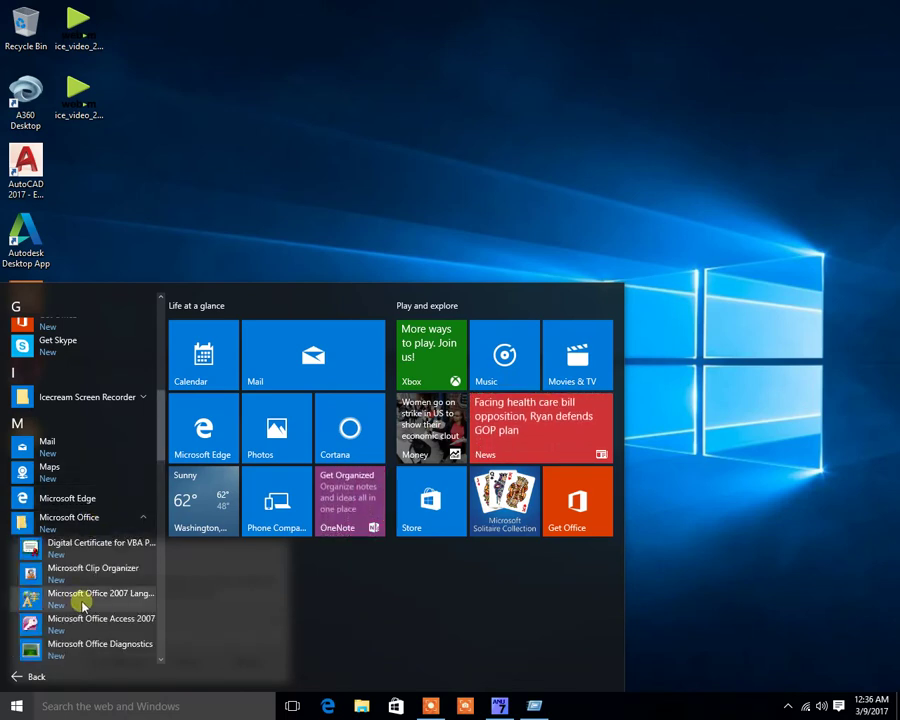
drag(161, 448, 157, 492)
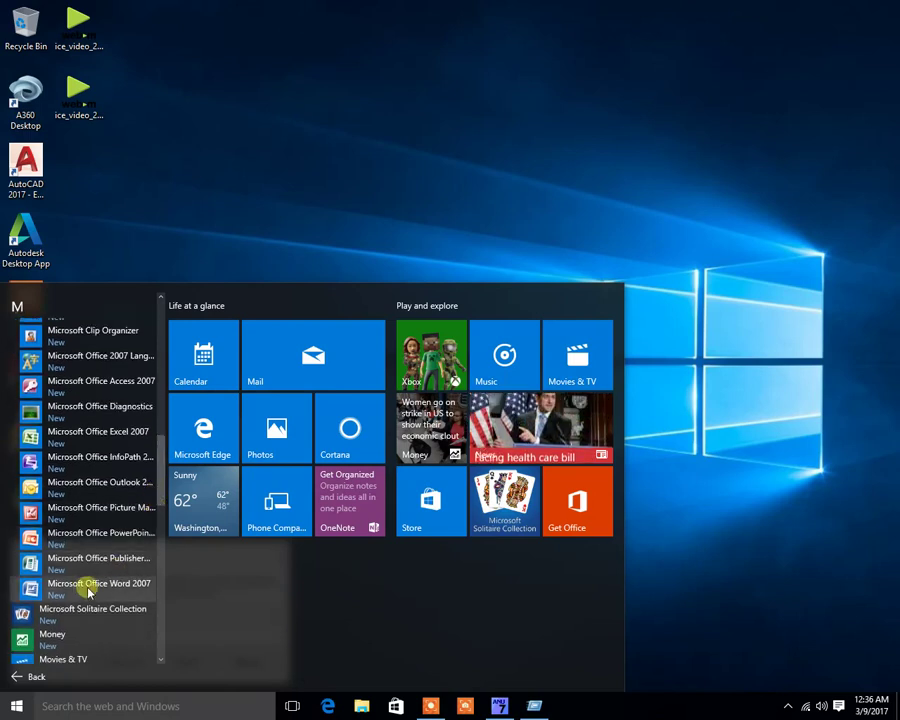
key(super+r)
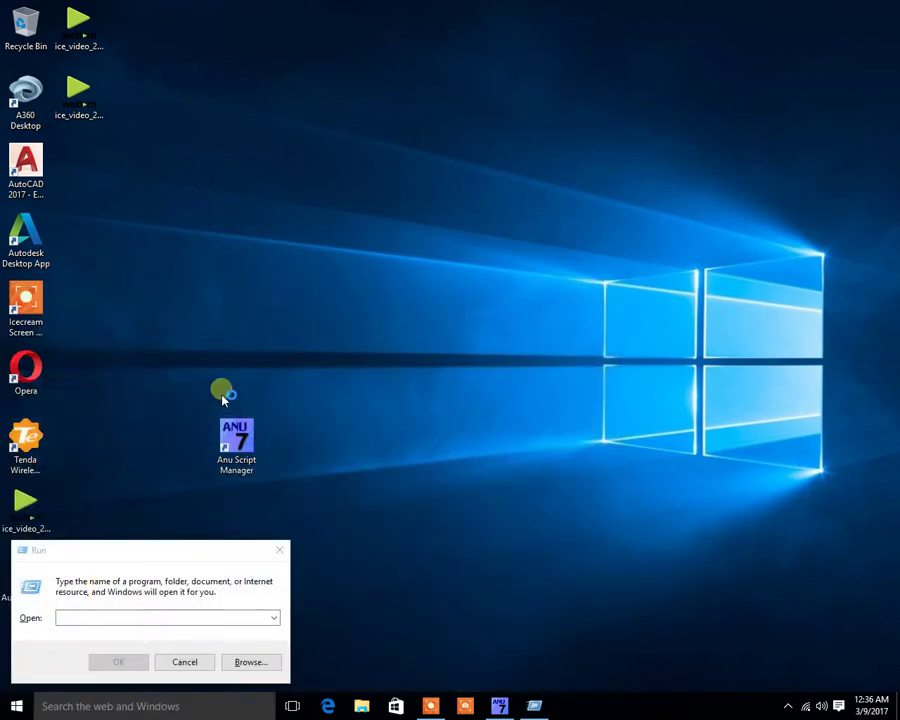
click(184, 662)
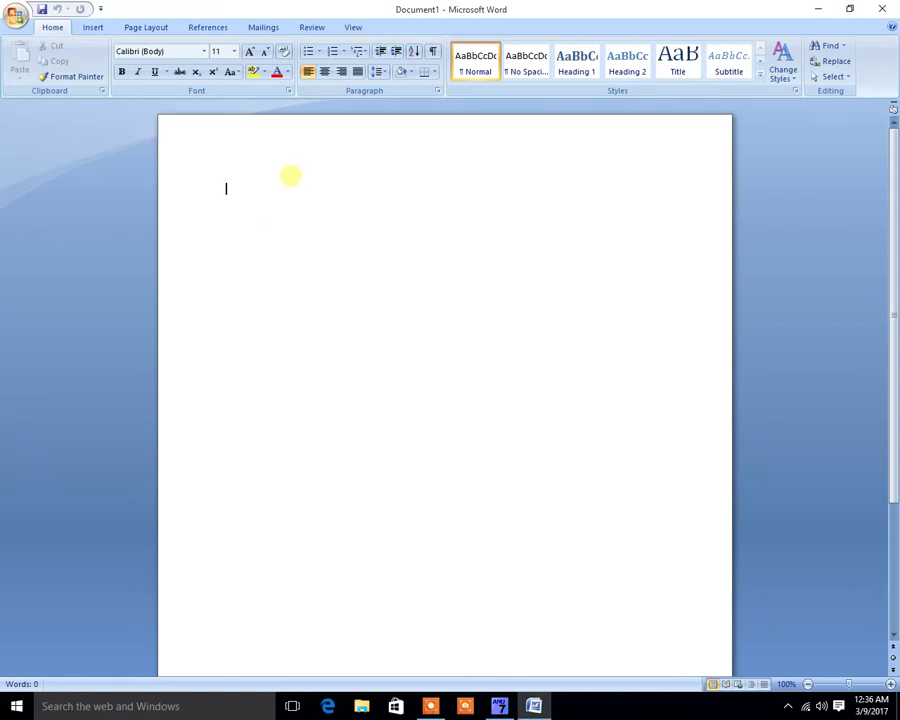
- Try entering test characters in the default Calibri font and delete them from the document
text(eÕà\<še\ÕàeÕà<š\)
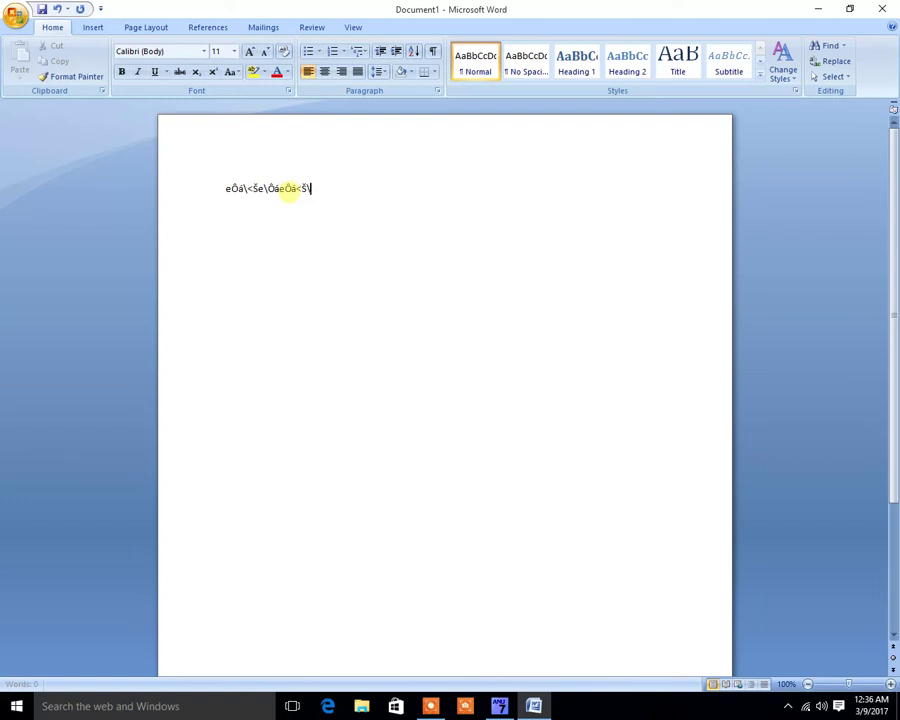
drag(221, 188, 328, 189)
key(Delete)
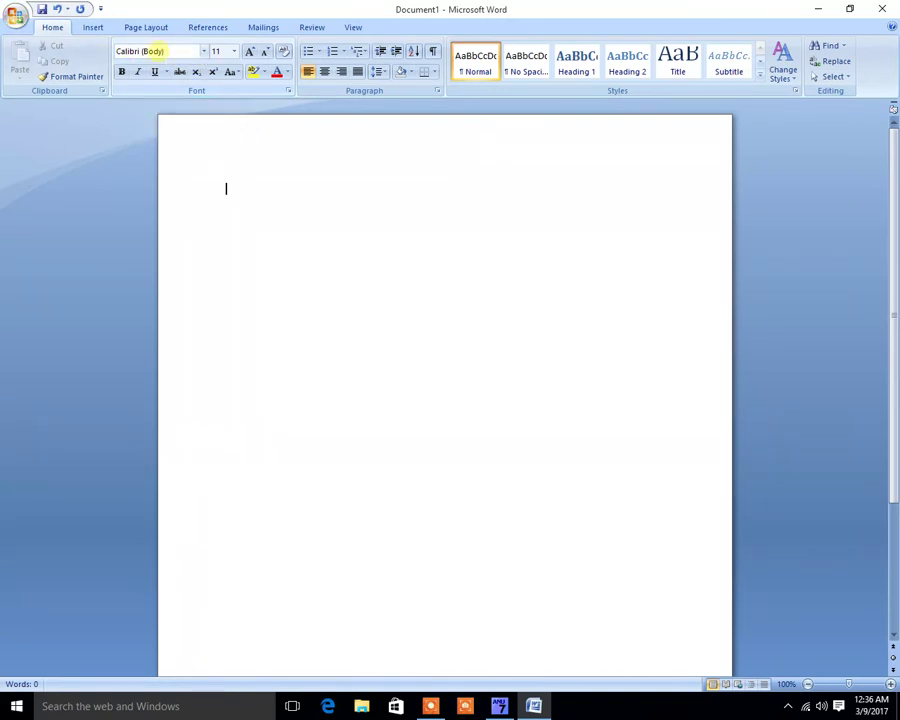
- Set the document's text font to AnupamaMedium and the font size to 24
click(204, 51)
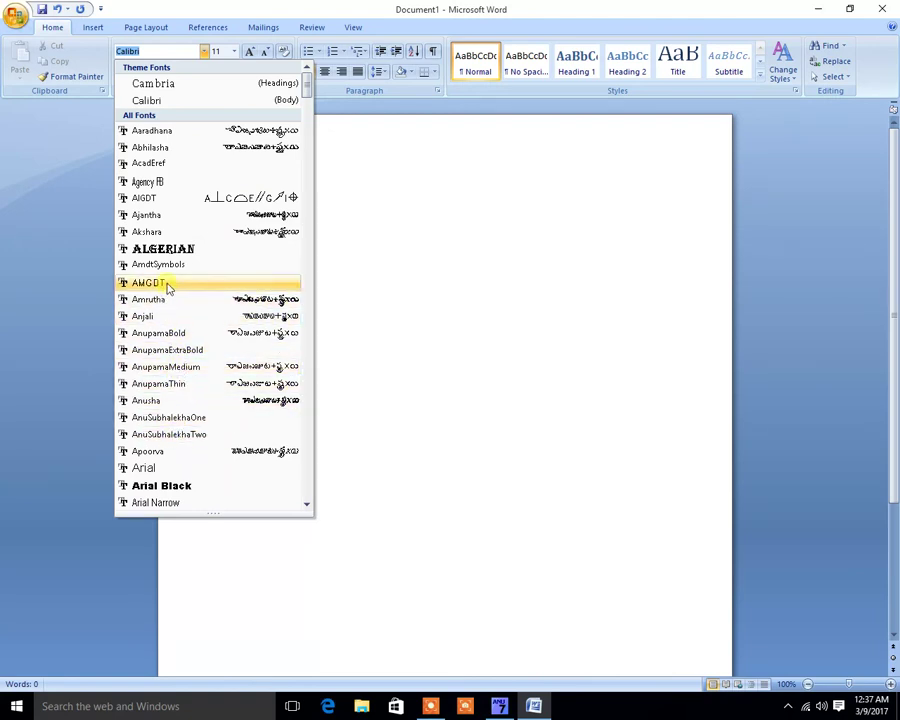
click(164, 367)
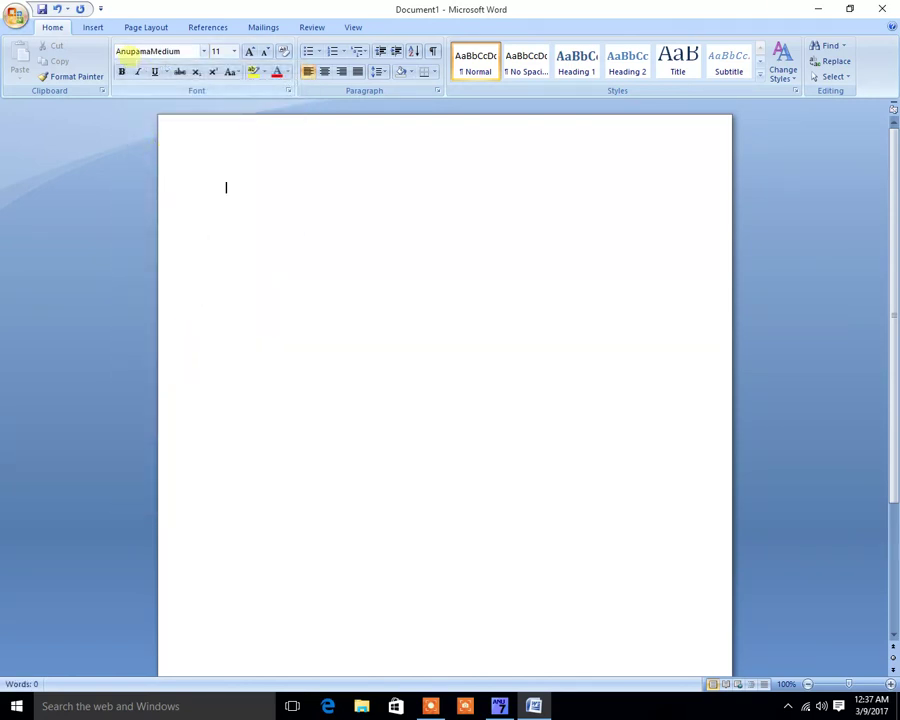
click(234, 52)
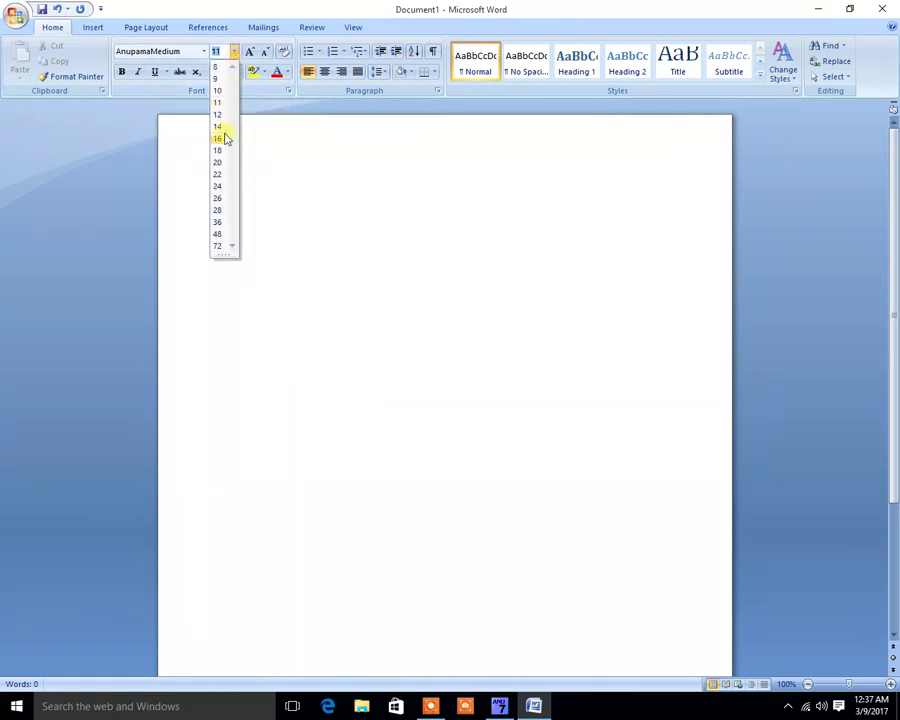
click(219, 186)
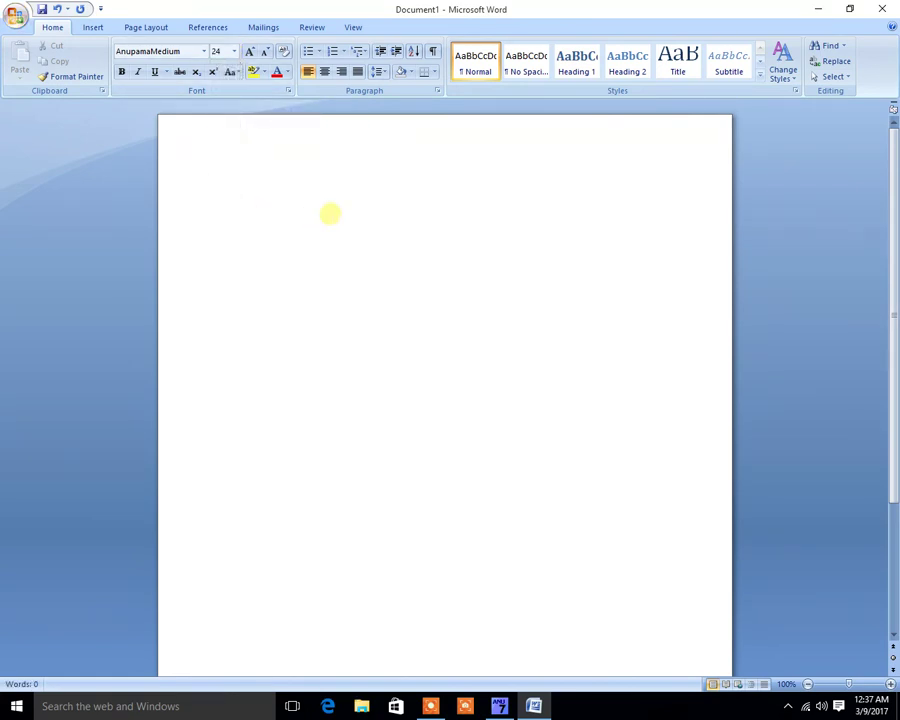
- Enter the Telugu vowels అఆఇఈఉ on the first line of the blank document
text(ii)
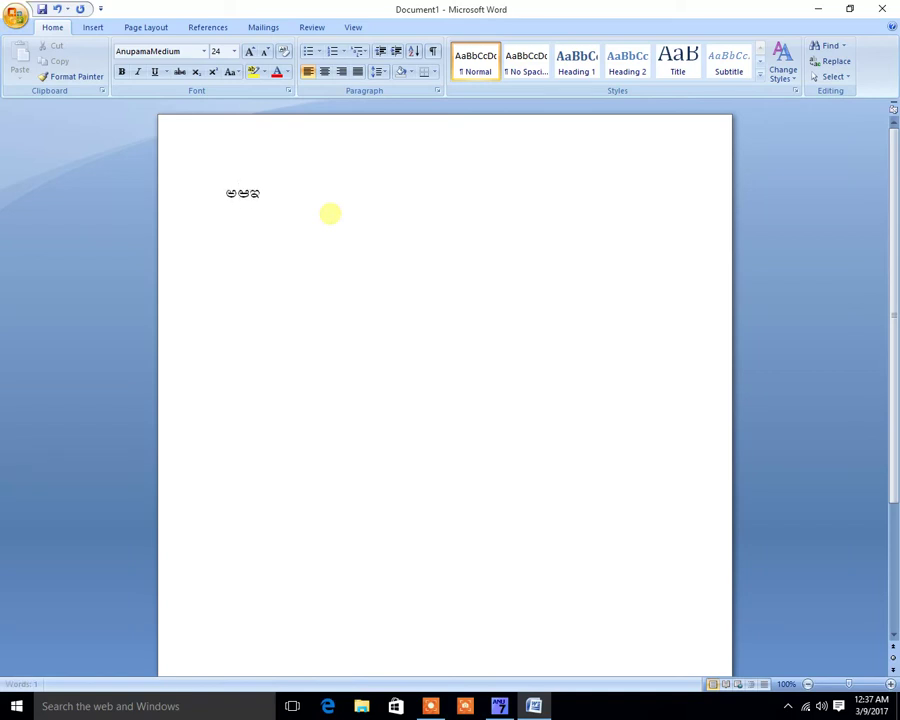
text(i)
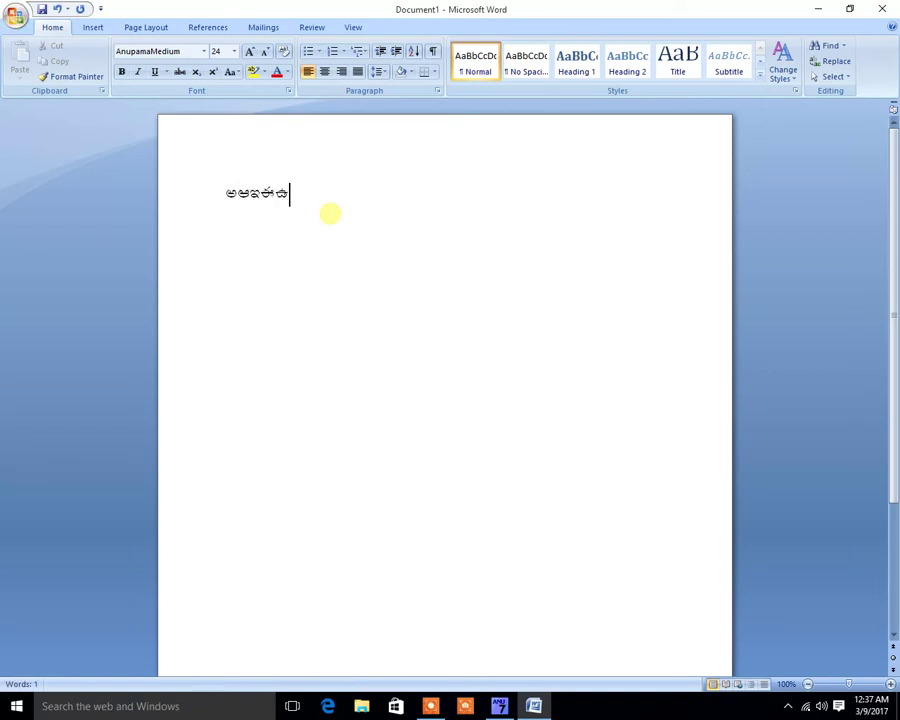